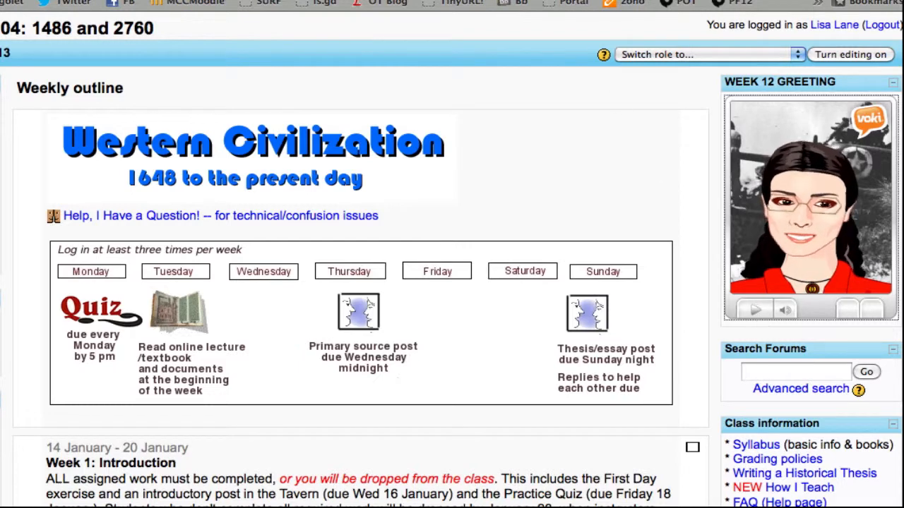
Look over the History 111 course page and switch to the Voki account page with the saved avatars
{"action": "left_click", "coordinate": [528, 0]}
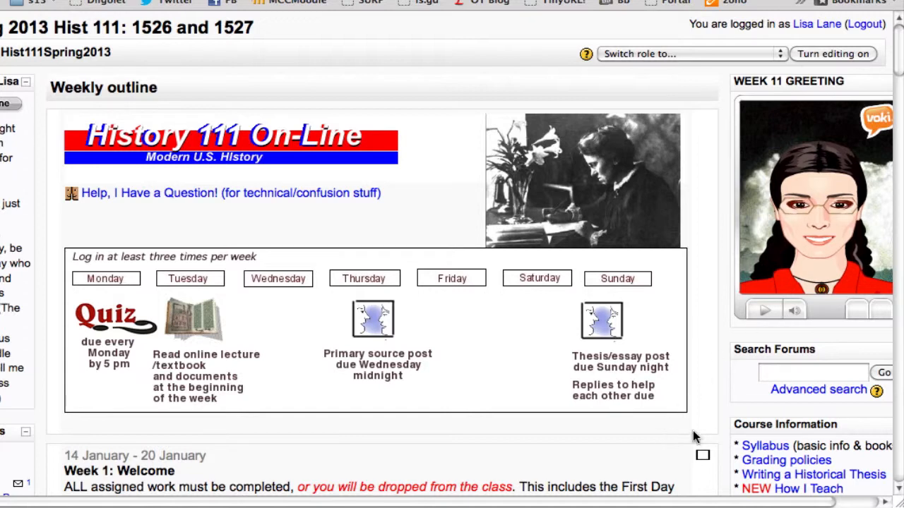
{"action": "left_click_drag", "start_coordinate": [710, 503], "coordinate": [798, 503]}
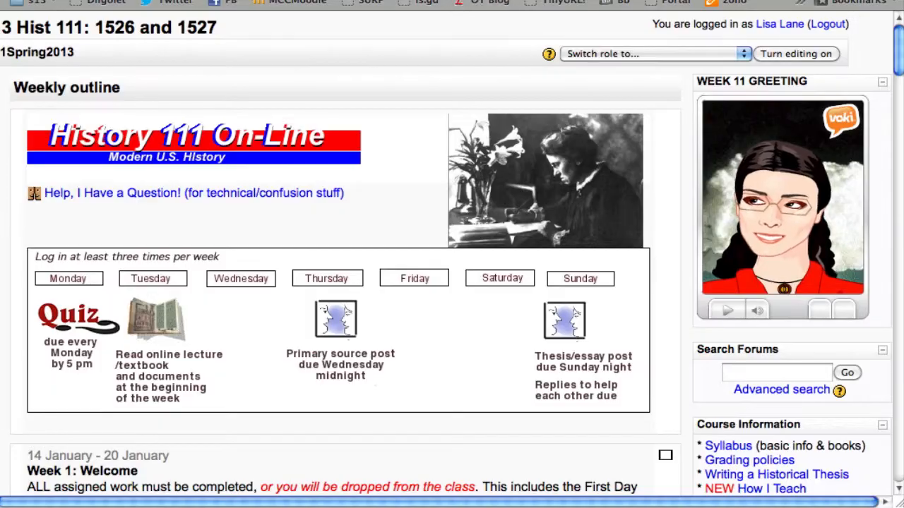
{"action": "left_click", "coordinate": [459, 2]}
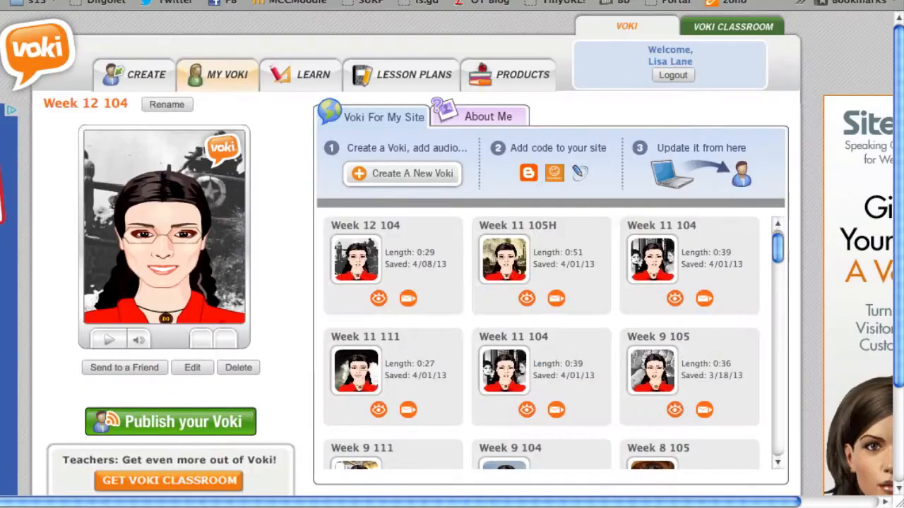
Send the Week 12 104 Voki to the recipient's e-mail address with subject "asdf" and message "asdfas"
{"action": "left_click", "coordinate": [130, 368]}
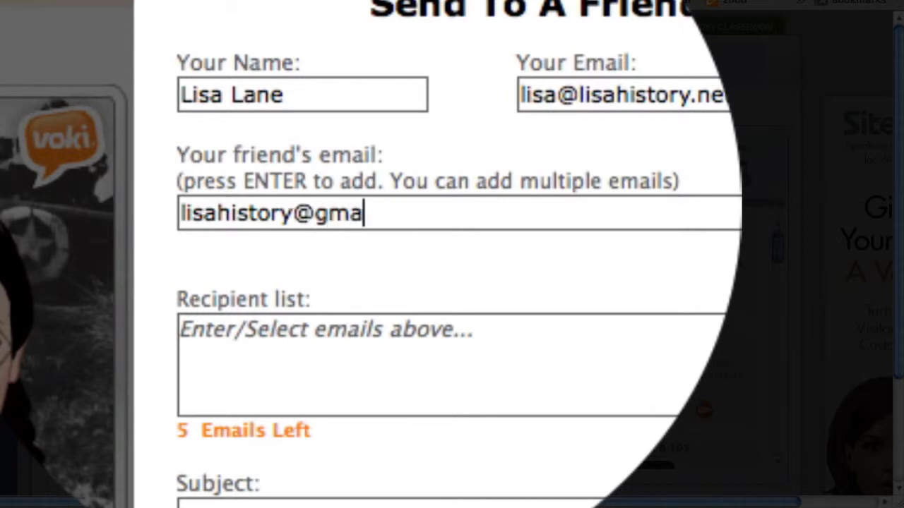
{"action": "key", "text": "Return"}
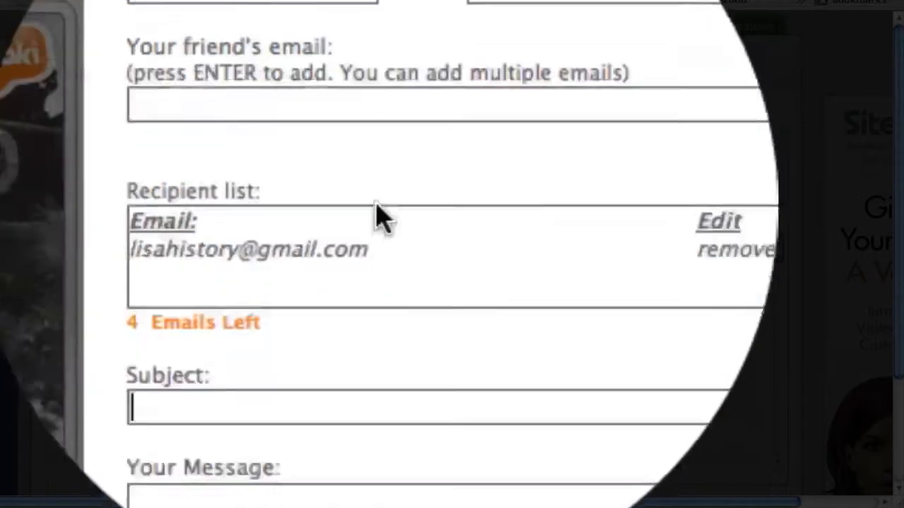
{"action": "left_click", "coordinate": [266, 506]}
{"action": "type", "text": "asdf"}
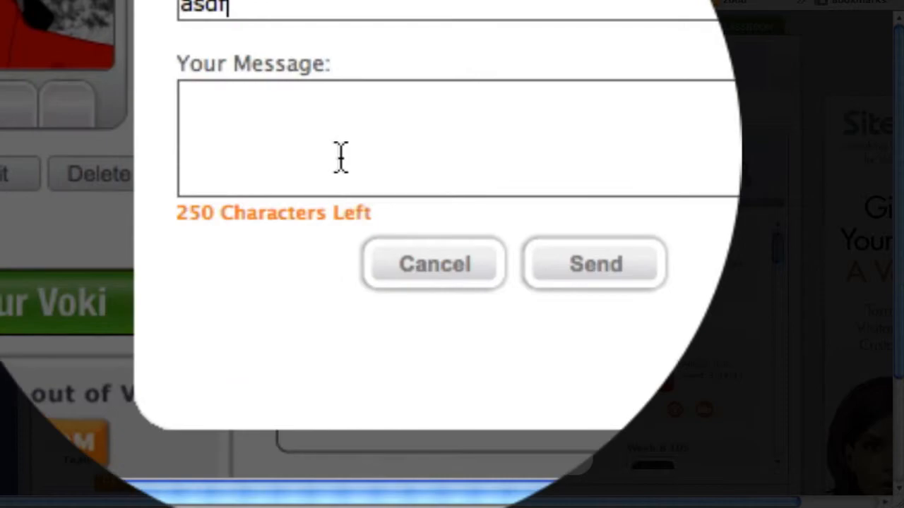
{"action": "left_click", "coordinate": [342, 156]}
{"action": "type", "text": "asdfas"}
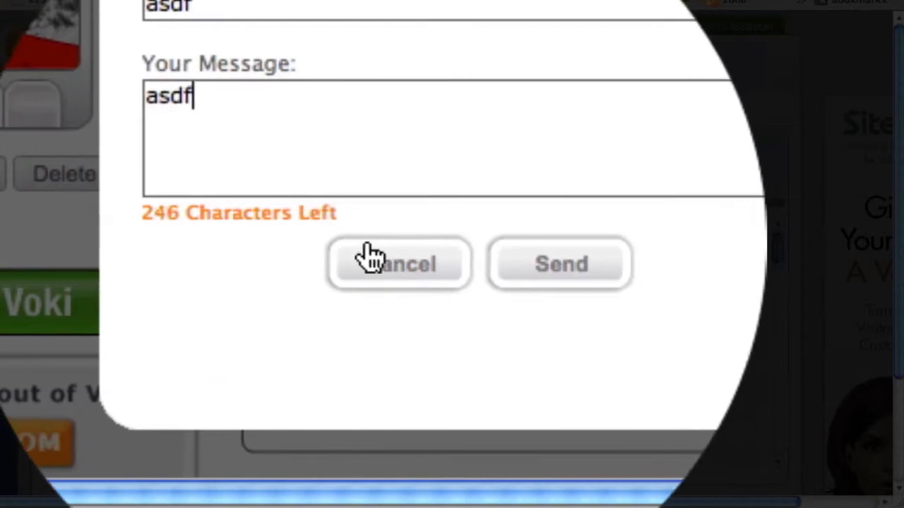
{"action": "left_click", "coordinate": [595, 272]}
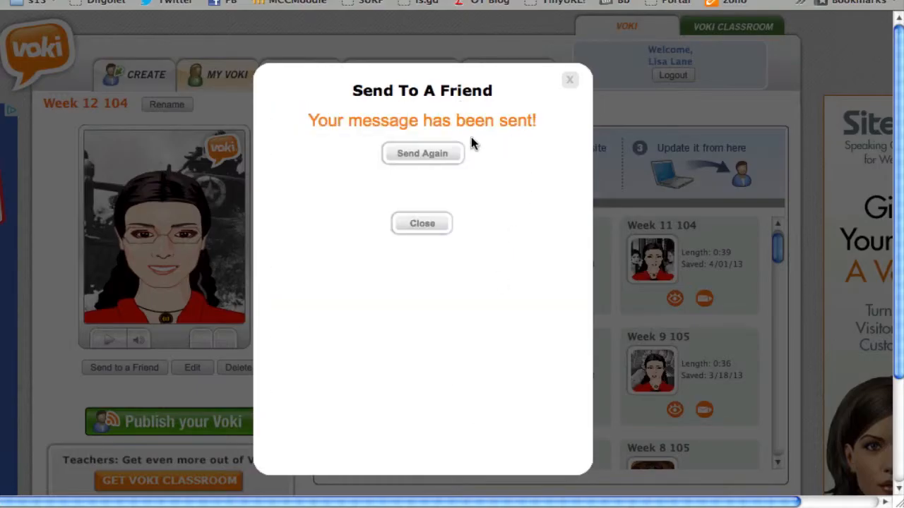
{"action": "left_click", "coordinate": [572, 83]}
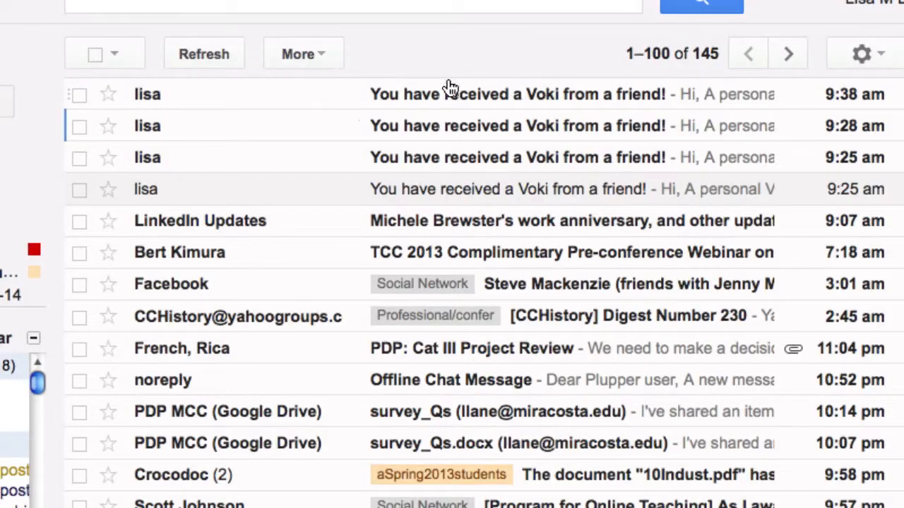
Open the newest Voki notification e-mail in Gmail, follow its message link and save the received Voki to the account
{"action": "left_click", "coordinate": [497, 104]}
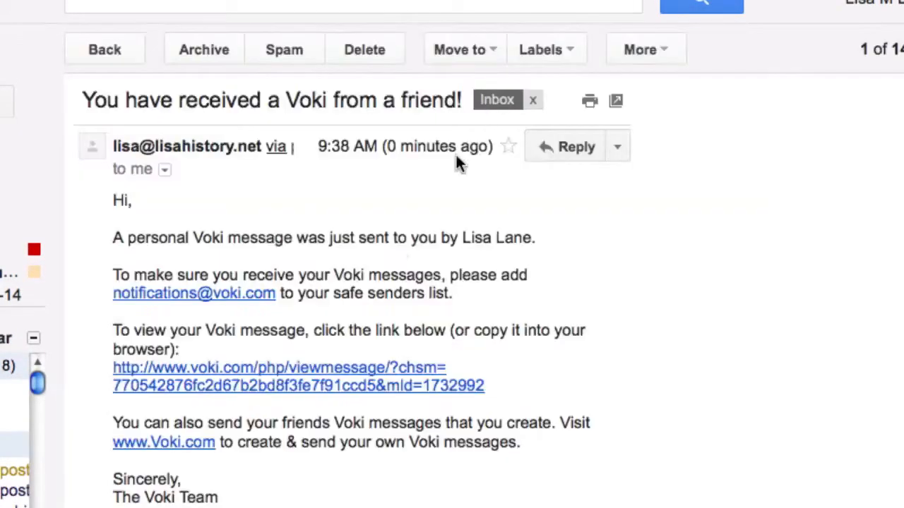
{"action": "left_click", "coordinate": [277, 385]}
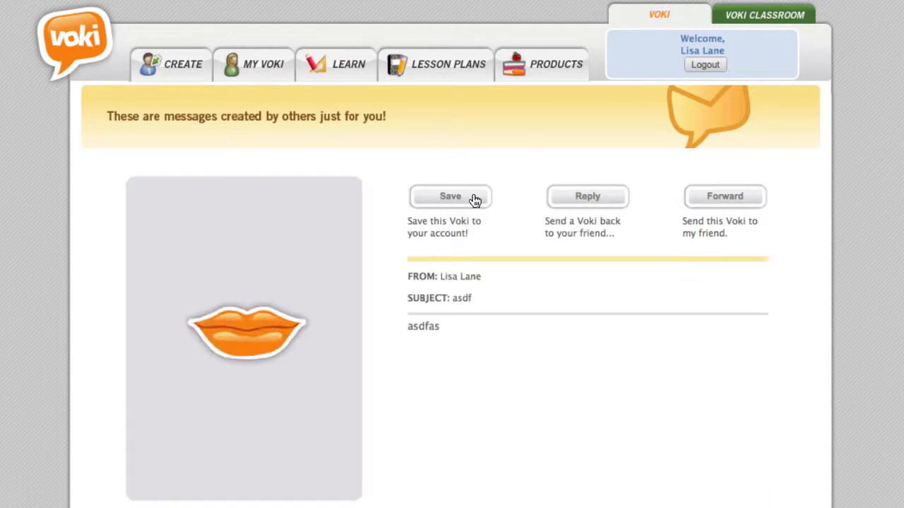
{"action": "left_click", "coordinate": [454, 204]}
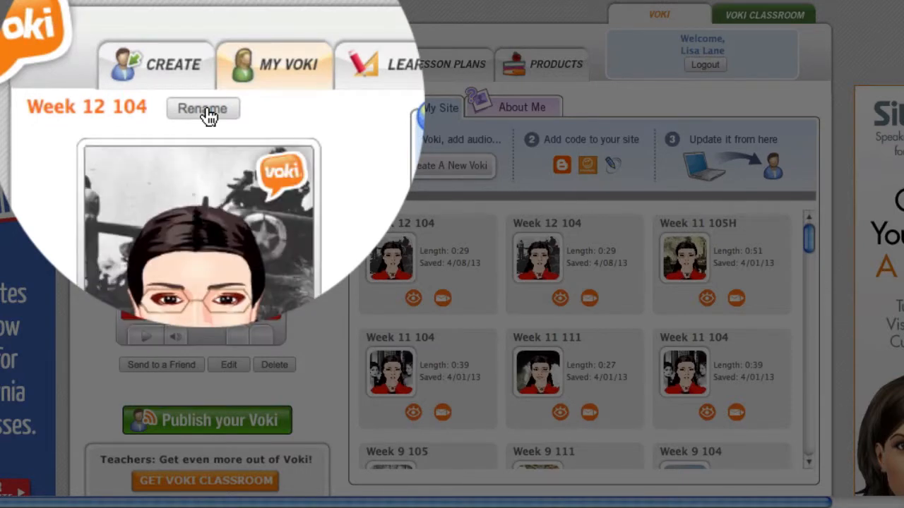
Rename the copied Voki as "Week 12 111" and open its background options for editing
{"action": "left_click", "coordinate": [209, 115]}
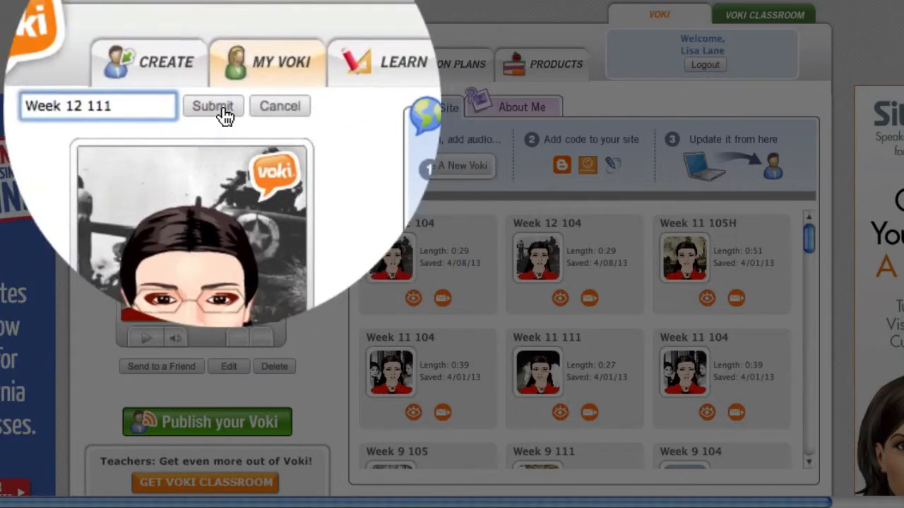
{"action": "left_click", "coordinate": [223, 114]}
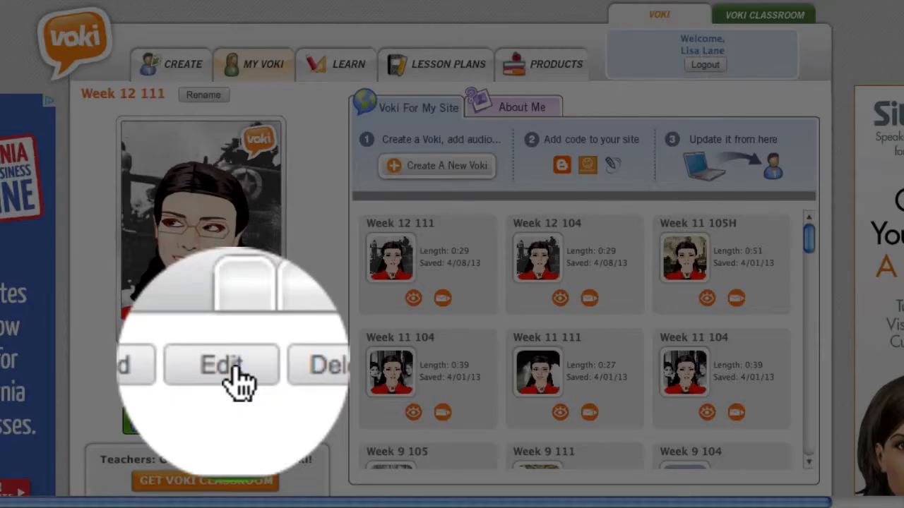
{"action": "left_click", "coordinate": [235, 365]}
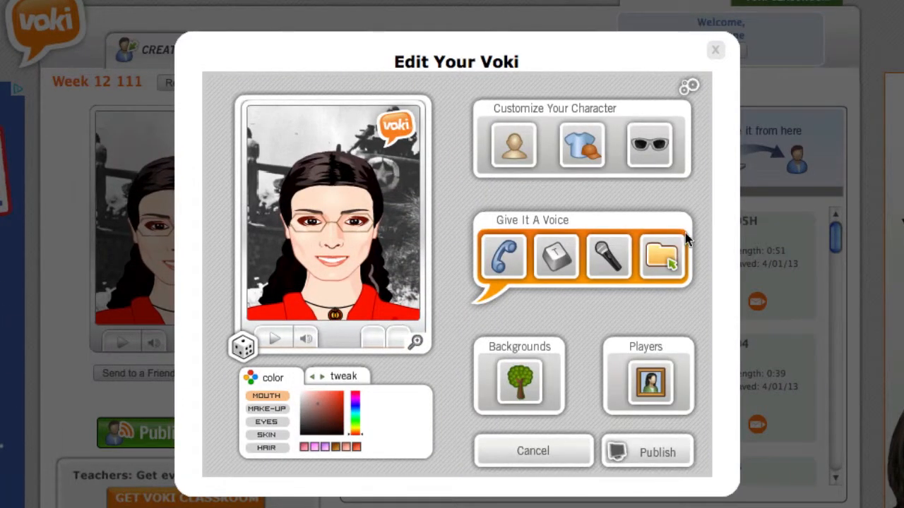
{"action": "left_click", "coordinate": [514, 379]}
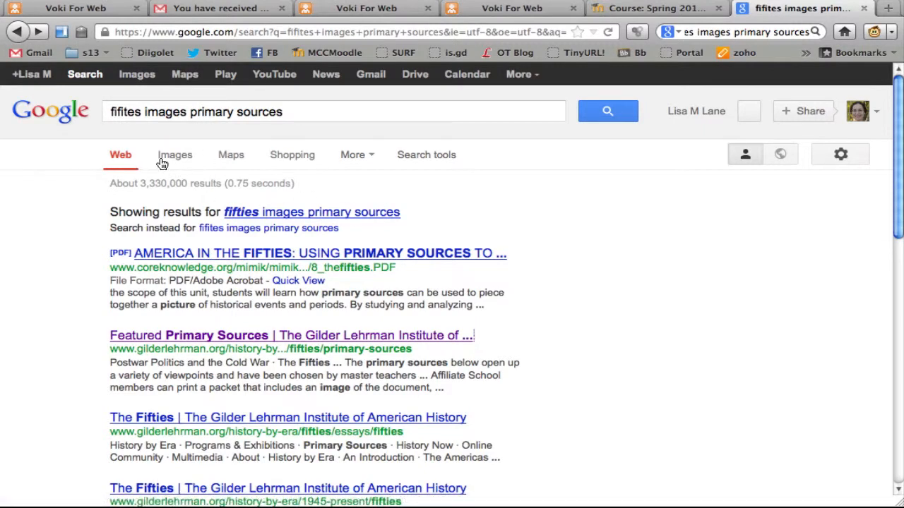
Find the fifties McDonald's cars picture among the Google image results and save it as fifties.jpg in the Voki images folder
{"action": "left_click", "coordinate": [185, 162]}
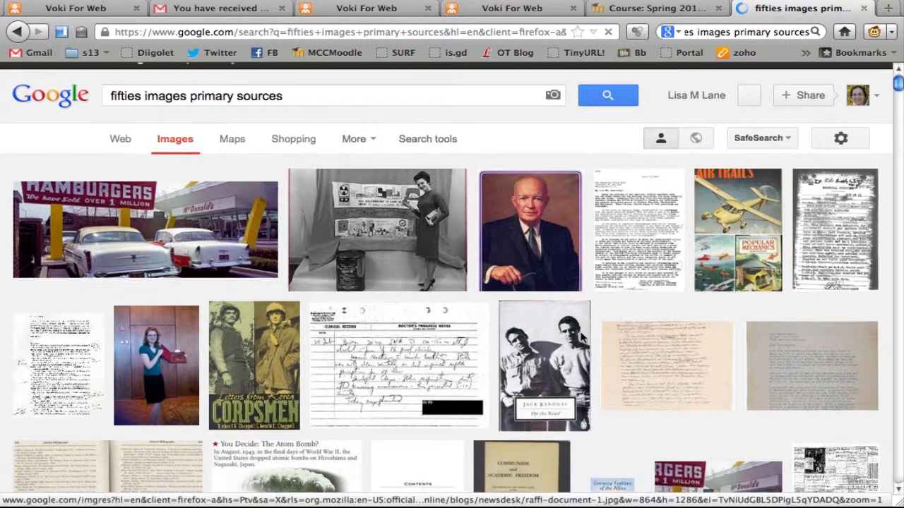
{"action": "scroll", "coordinate": [610, 338], "scroll_direction": "down", "scroll_amount": 3}
{"action": "scroll", "coordinate": [610, 338], "scroll_direction": "down", "scroll_amount": 4}
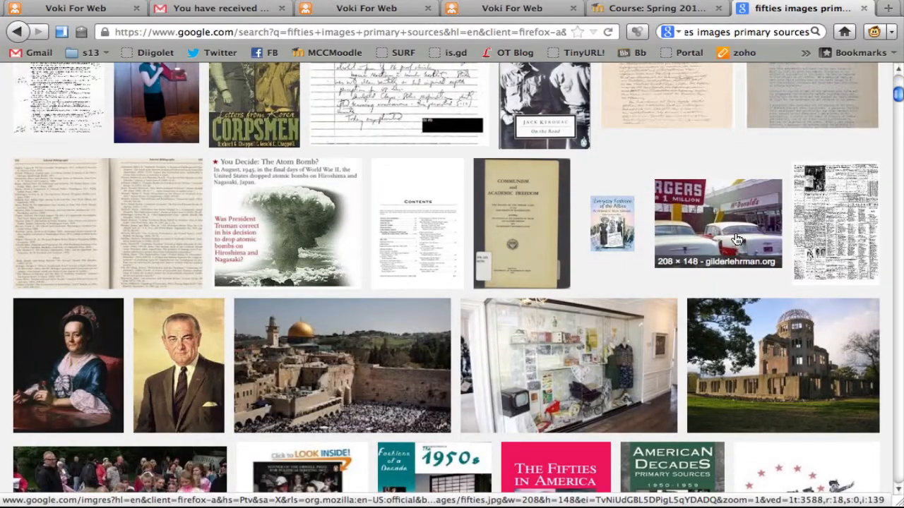
{"action": "left_click", "coordinate": [737, 240]}
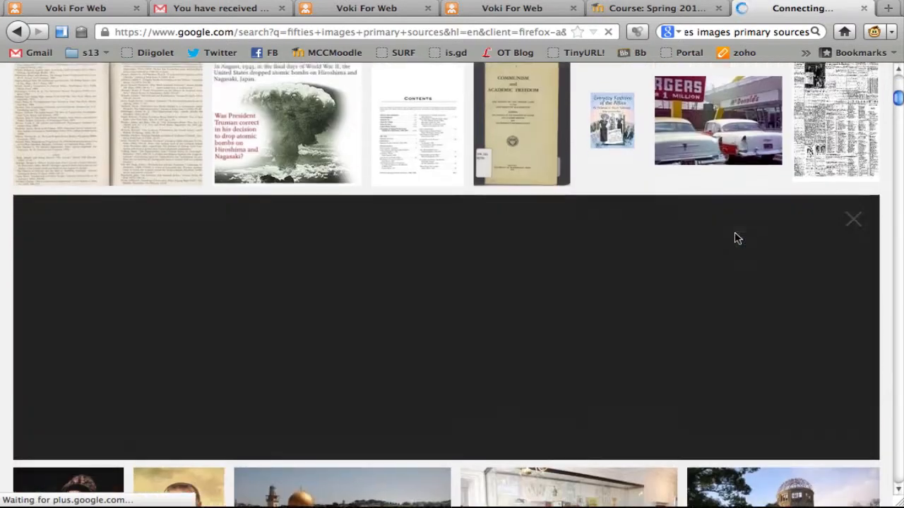
{"action": "left_click", "coordinate": [636, 263]}
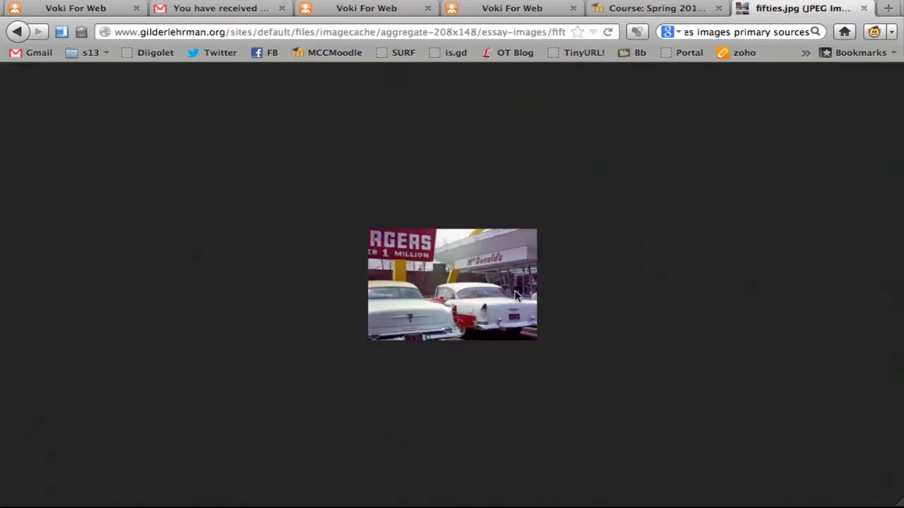
{"action": "right_click", "coordinate": [452, 308]}
{"action": "left_click", "coordinate": [480, 355]}
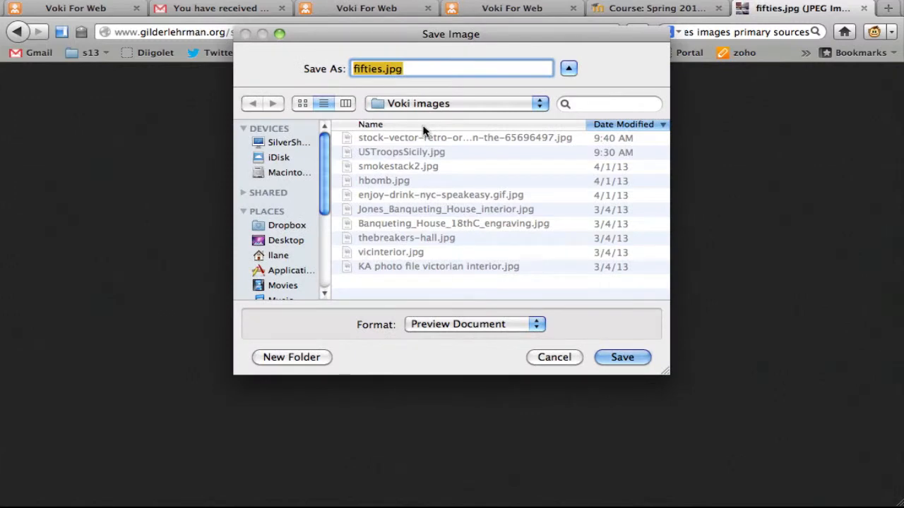
{"action": "left_click", "coordinate": [621, 359]}
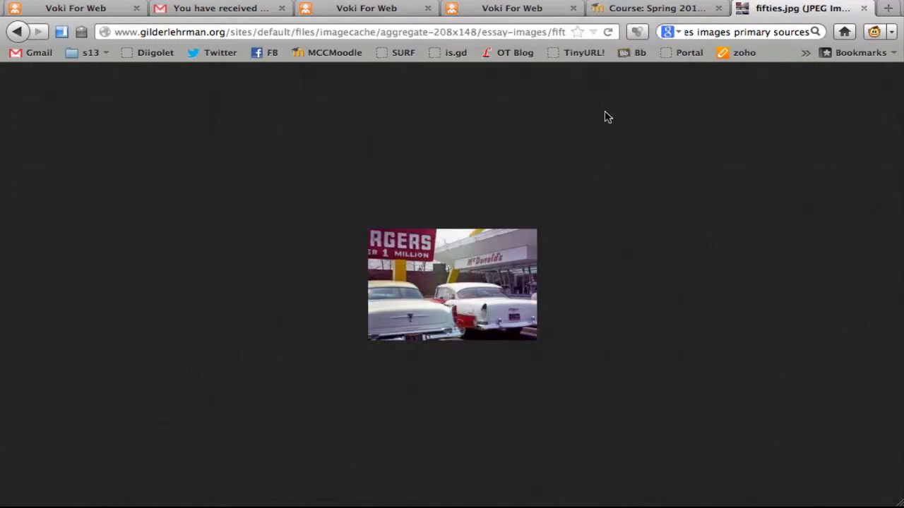
Return to the Voki editor, upload fifties.jpg as the avatar's background and accept it
{"action": "left_click", "coordinate": [376, 13]}
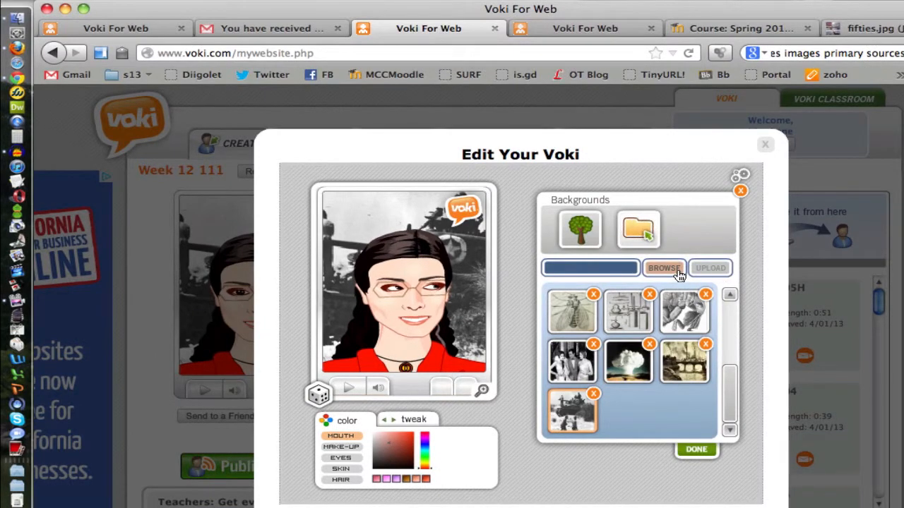
{"action": "left_click", "coordinate": [664, 268]}
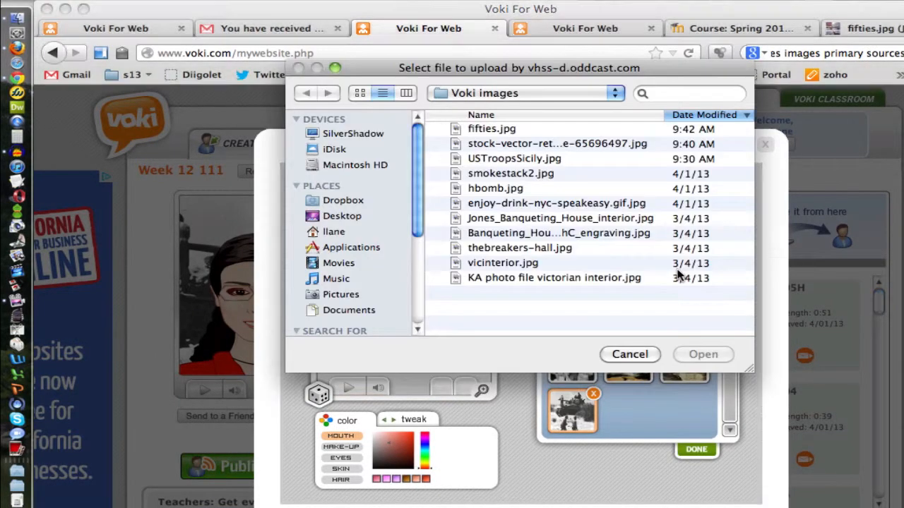
{"action": "left_click", "coordinate": [510, 130]}
{"action": "left_click", "coordinate": [697, 354]}
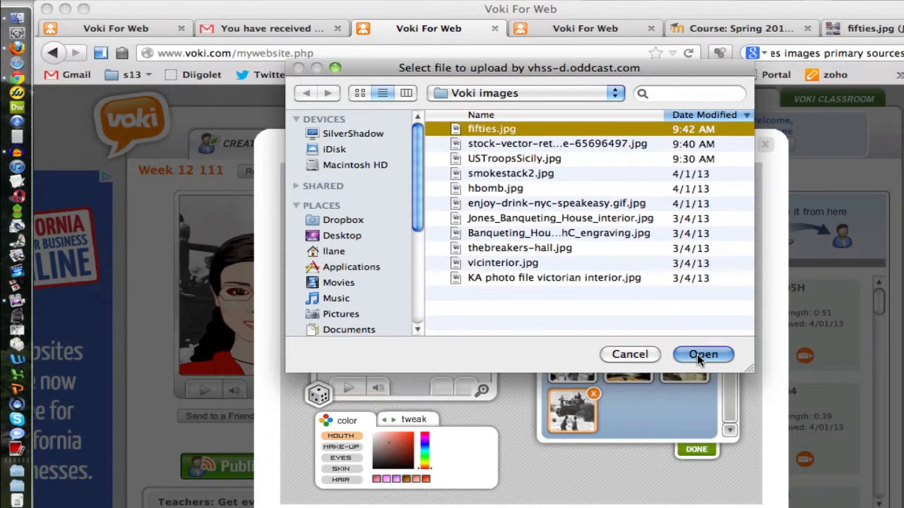
{"action": "left_click", "coordinate": [708, 264]}
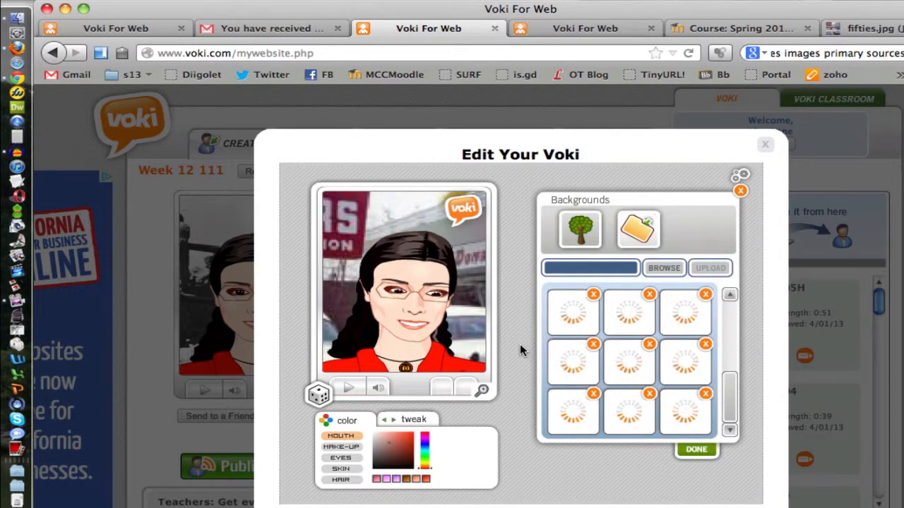
{"action": "left_click", "coordinate": [696, 450]}
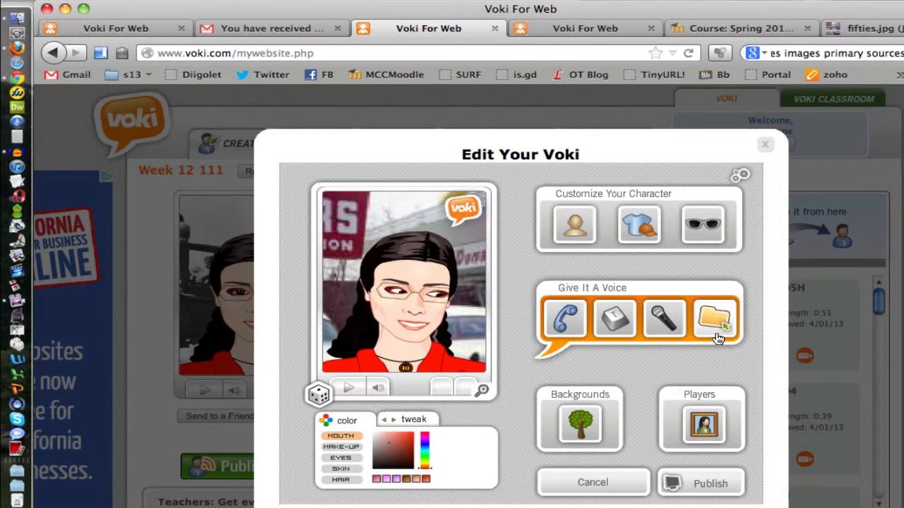
Switch to Audacity, delete all existing audio from the track and record a new greeting
{"action": "left_click", "coordinate": [16, 156]}
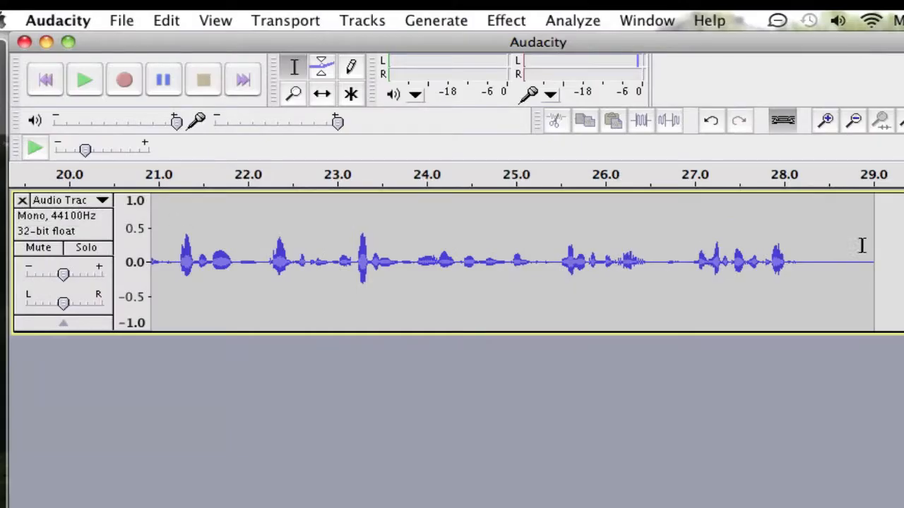
{"action": "left_click", "coordinate": [865, 241]}
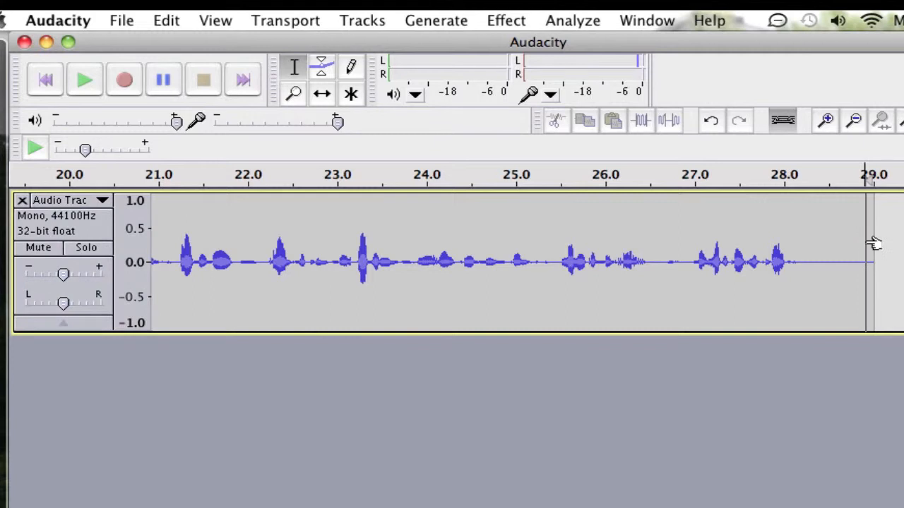
{"action": "key", "text": "super+a"}
{"action": "key", "text": "Delete"}
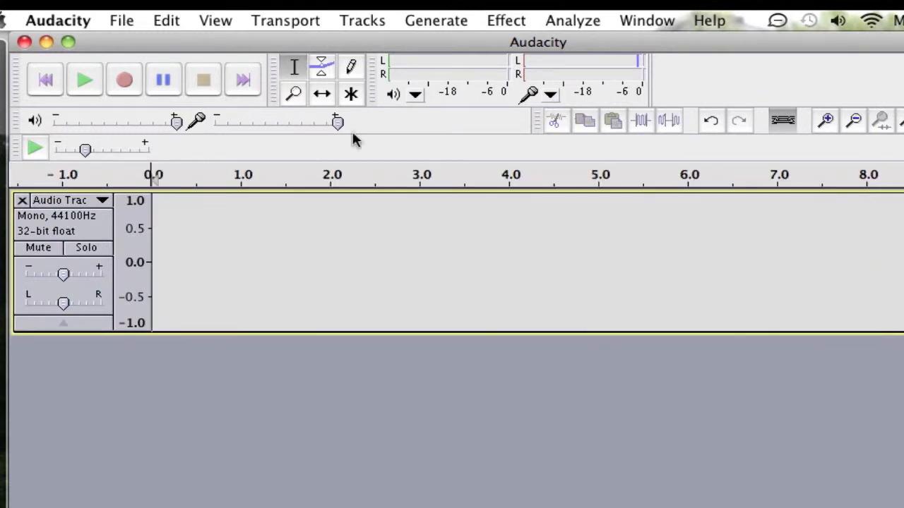
{"action": "left_click", "coordinate": [125, 82]}
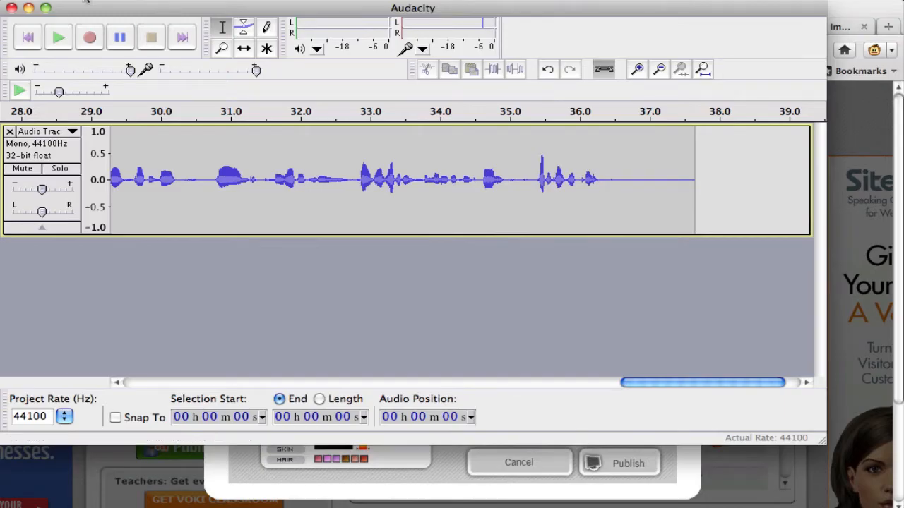
Export the recording as an MP3 named "111week12" in the VokiAudio folder and return to the Voki editor
{"action": "left_click", "coordinate": [85, 1]}
{"action": "left_click", "coordinate": [144, 194]}
{"action": "left_click", "coordinate": [572, 365]}
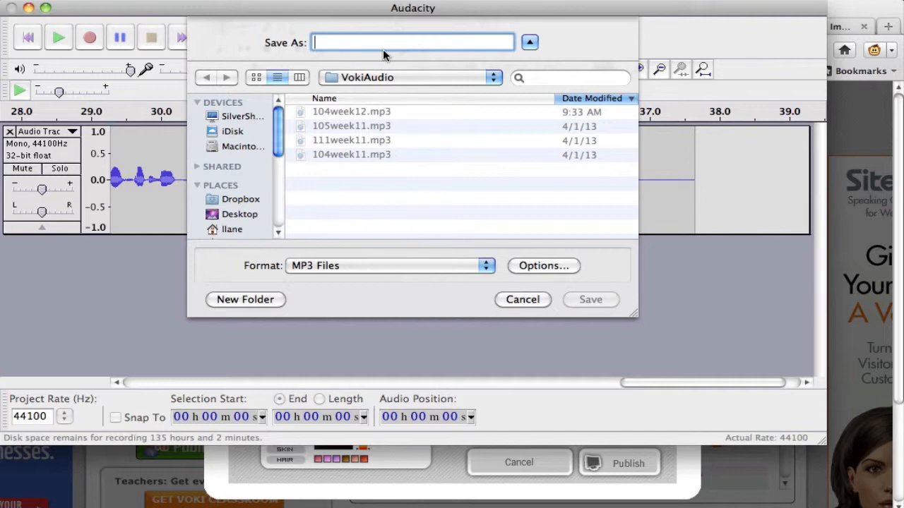
{"action": "type", "text": "111week12"}
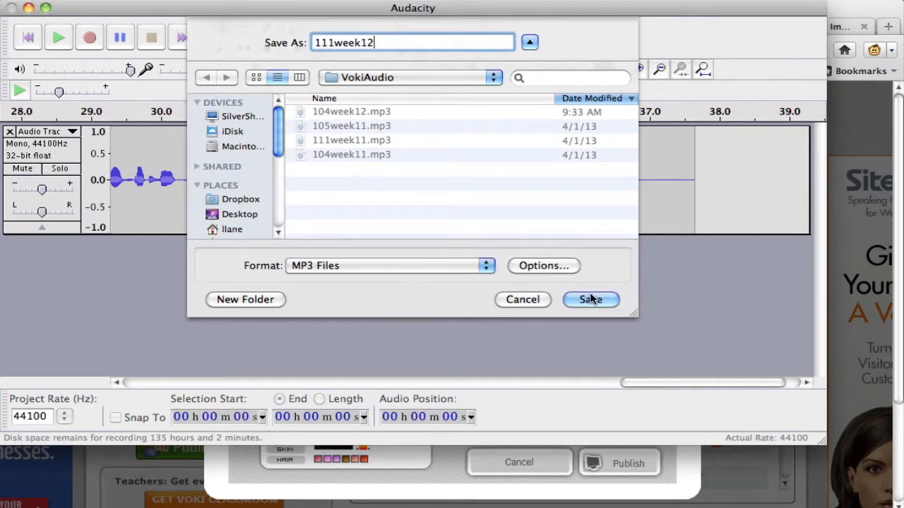
{"action": "left_click", "coordinate": [590, 300]}
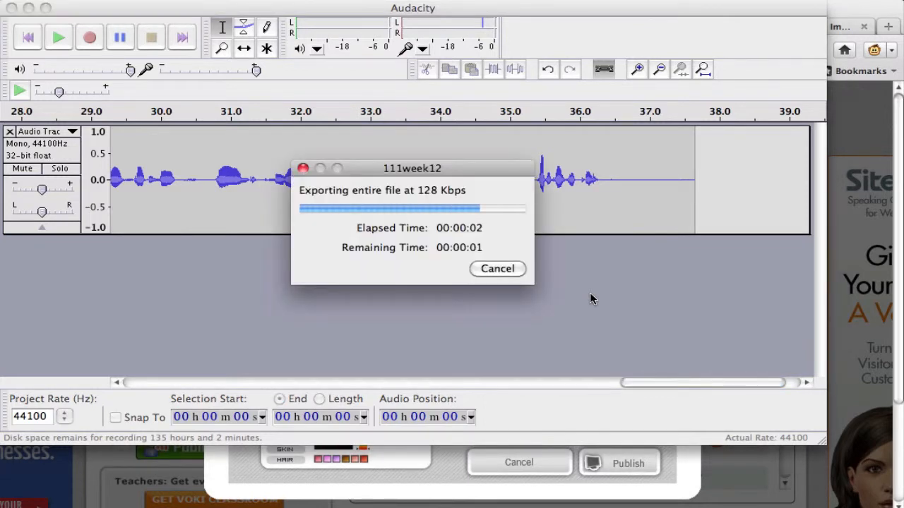
{"action": "left_click", "coordinate": [678, 479]}
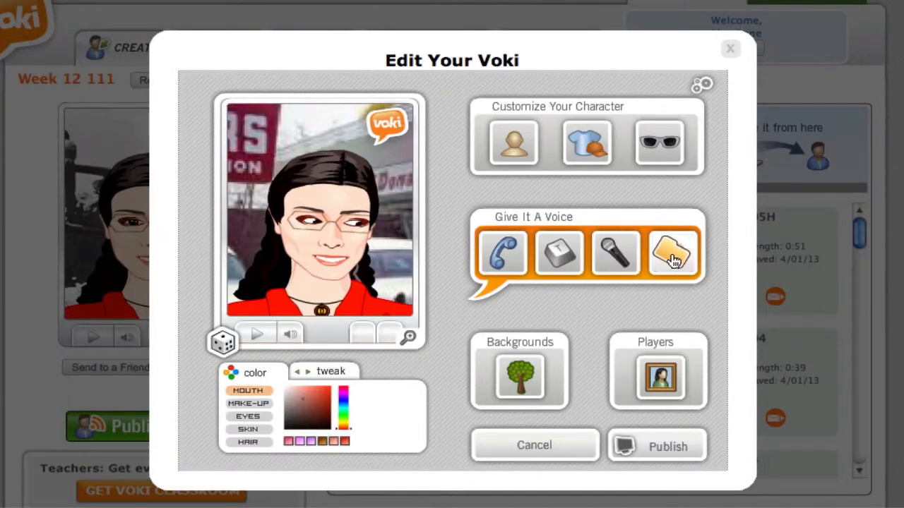
Upload 111week12.mp3 from the VokiAudio folder as the avatar's voice and accept it
{"action": "left_click", "coordinate": [671, 259]}
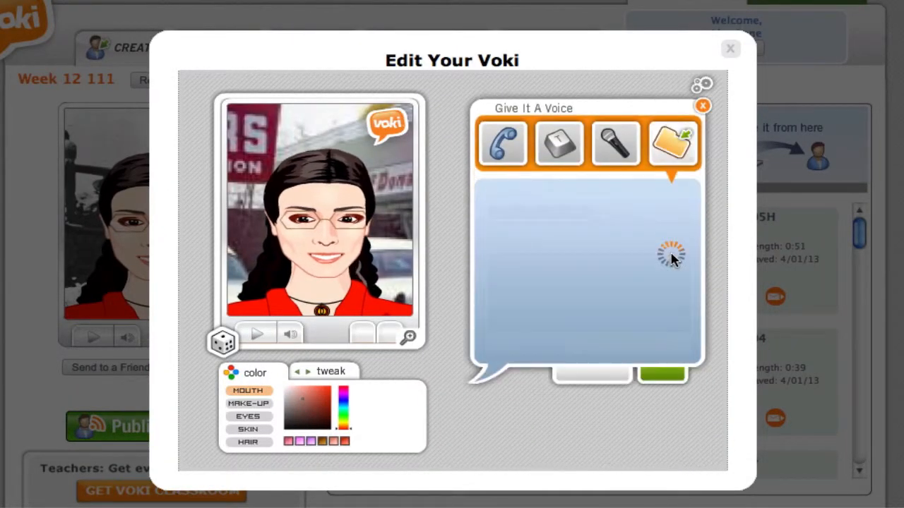
{"action": "left_click", "coordinate": [625, 215]}
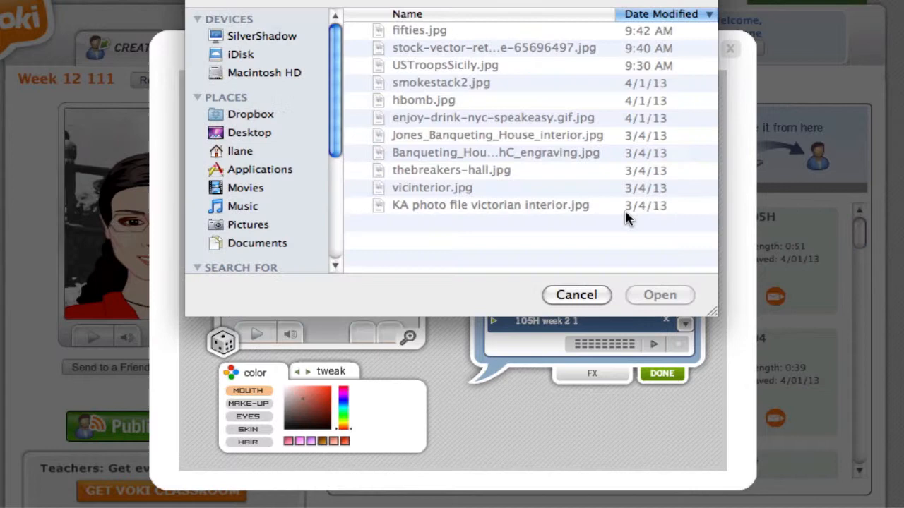
{"action": "left_click", "coordinate": [506, 2]}
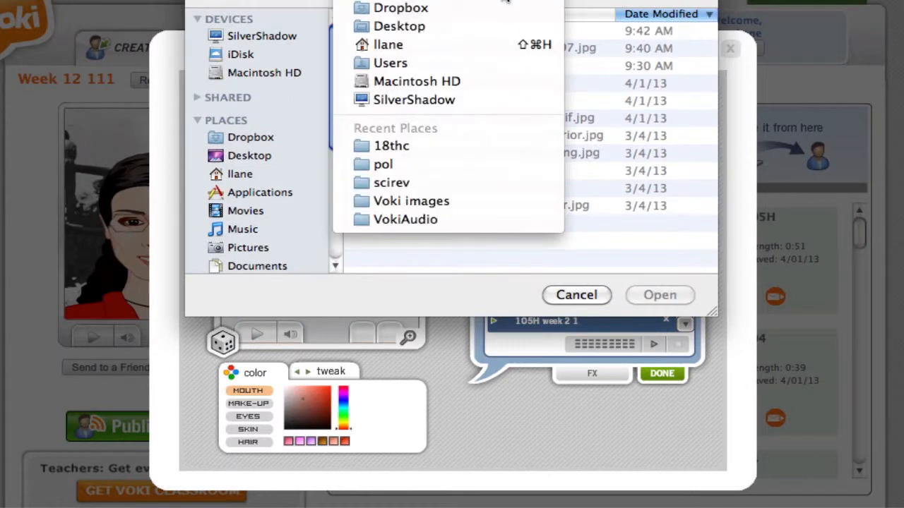
{"action": "left_click", "coordinate": [475, 218]}
{"action": "left_click", "coordinate": [498, 33]}
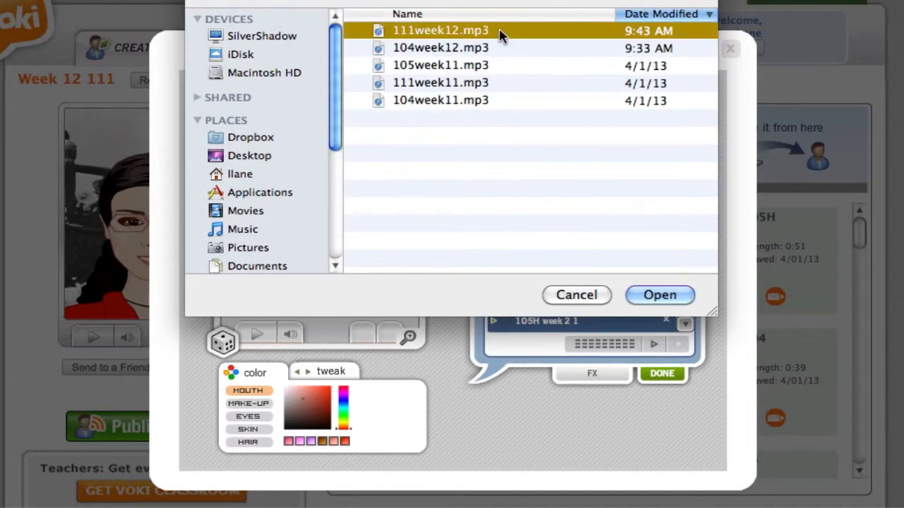
{"action": "left_click", "coordinate": [630, 292]}
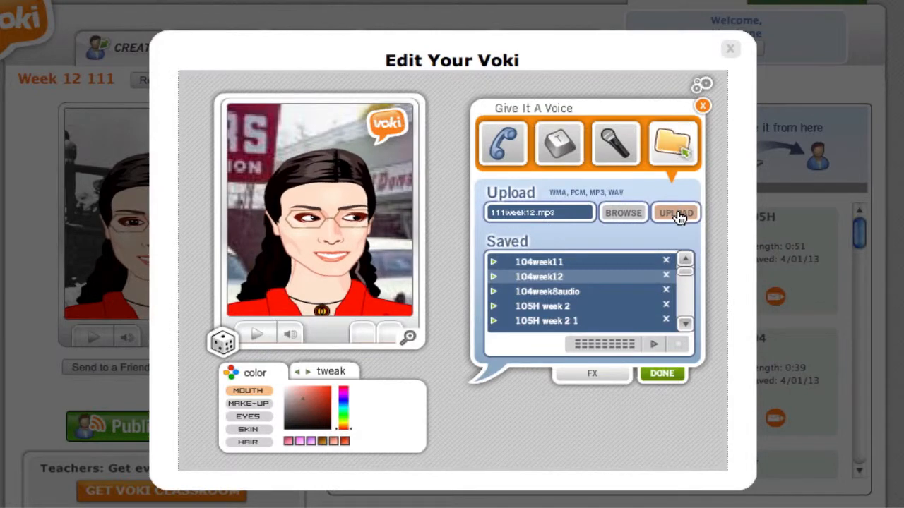
{"action": "left_click", "coordinate": [677, 214]}
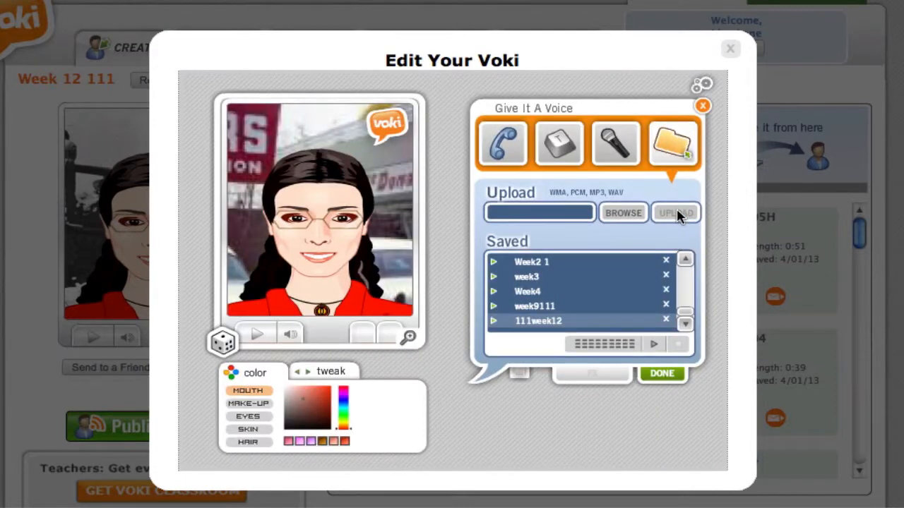
{"action": "left_click", "coordinate": [658, 375]}
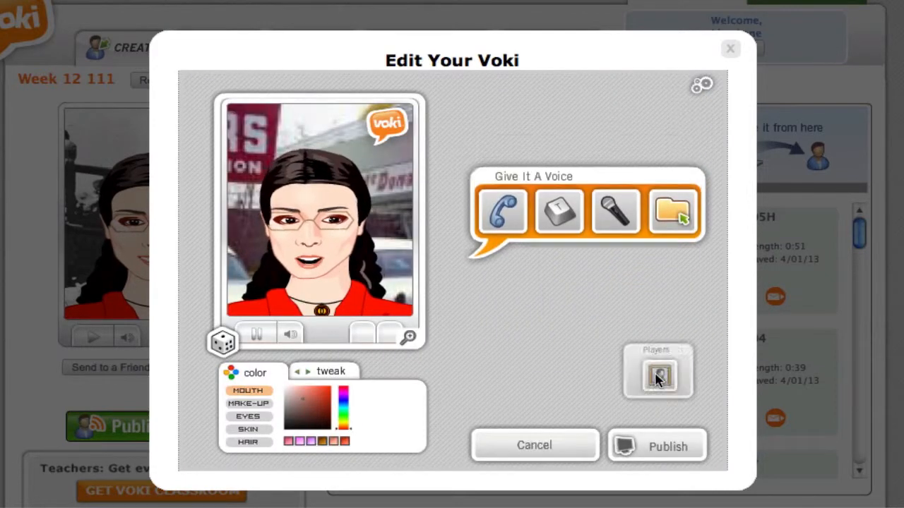
Publish the edited Week 12 111 Voki and copy its embed code for use on a site
{"action": "left_click", "coordinate": [674, 453]}
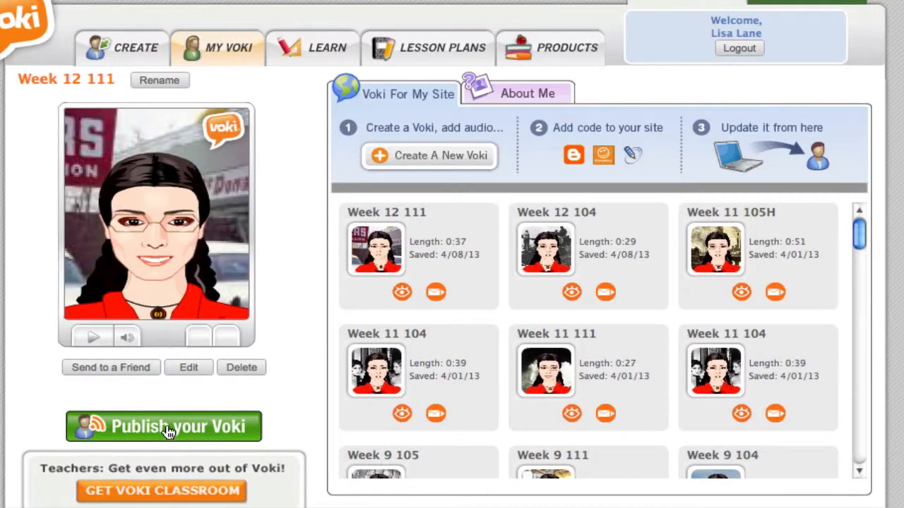
{"action": "left_click", "coordinate": [168, 429]}
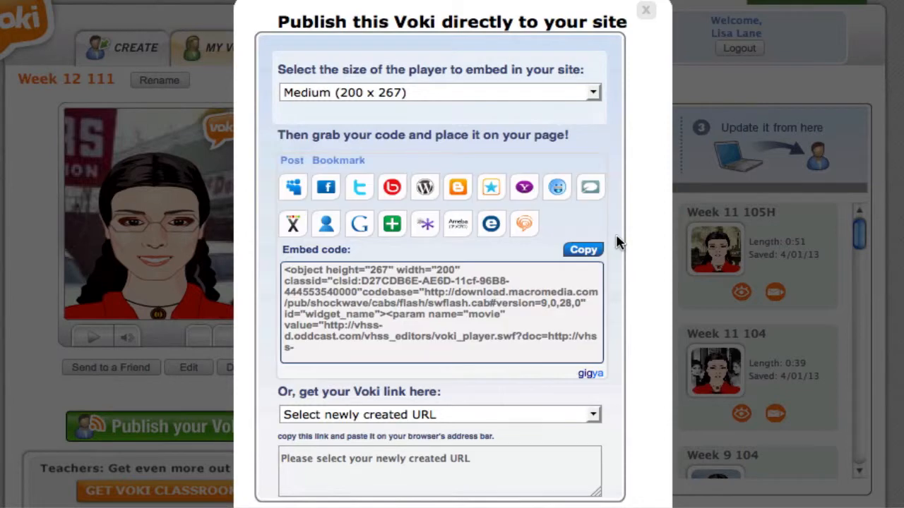
{"action": "left_click", "coordinate": [584, 251]}
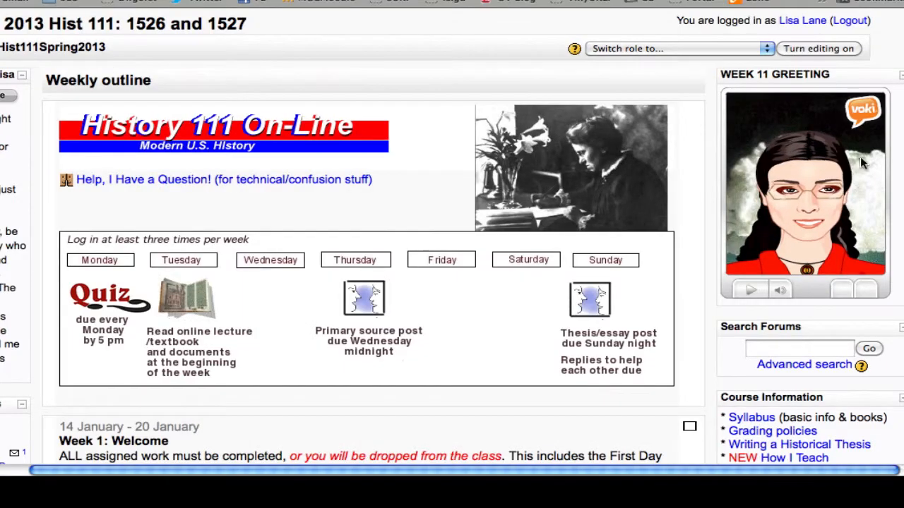
In the Moodle History 111 course, turn on editing and retitle the Week 11 greeting block "WEEK 12 GREETING"
{"action": "left_click", "coordinate": [840, 48]}
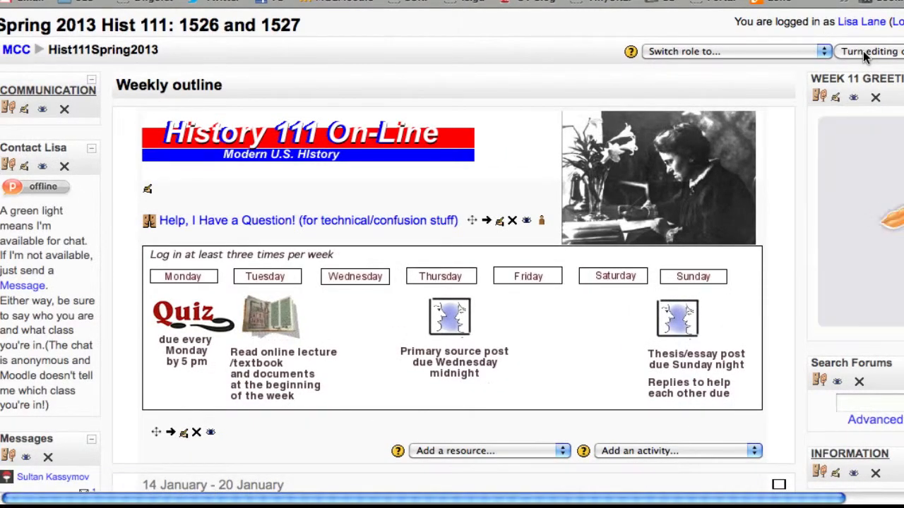
{"action": "left_click", "coordinate": [837, 100]}
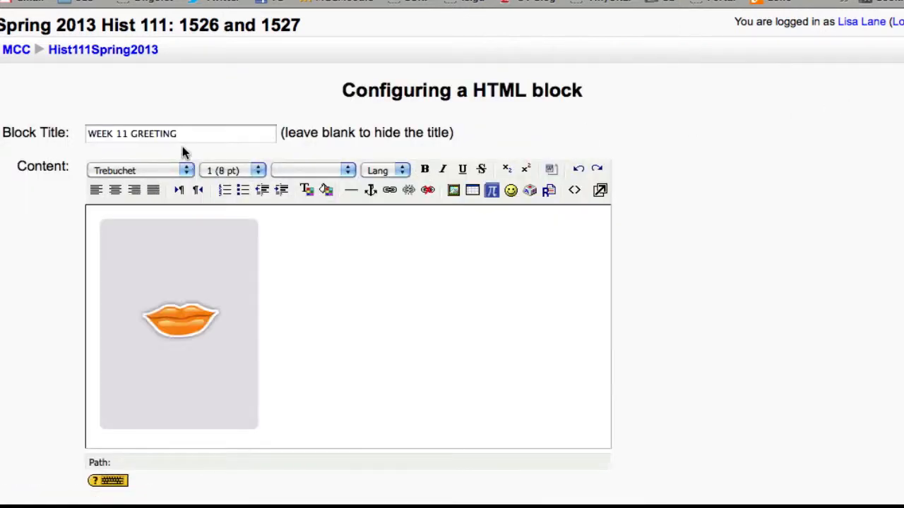
{"action": "left_click", "coordinate": [127, 134]}
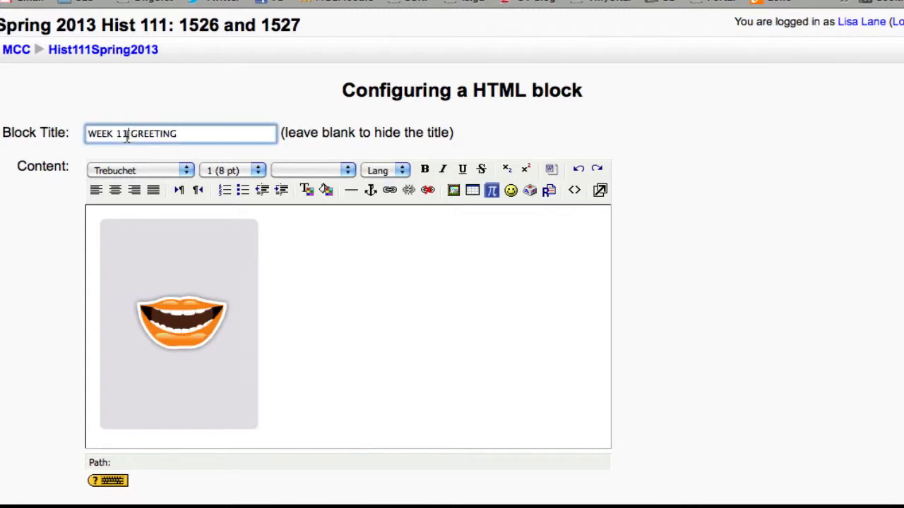
{"action": "key", "text": "BackSpace"}
{"action": "key", "text": "BackSpace"}
{"action": "type", "text": "2"}
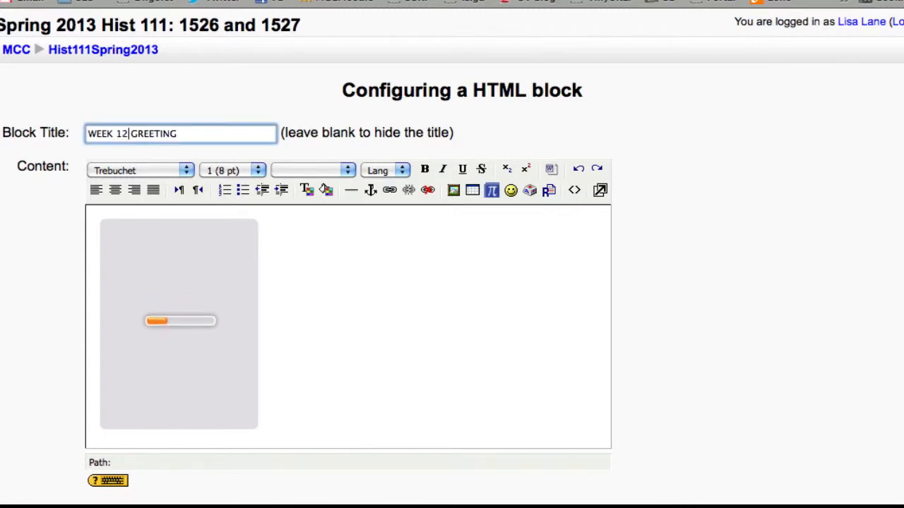
Replace all of the greeting block's HTML source with the copied Voki embed code and save the changes
{"action": "left_click", "coordinate": [575, 191]}
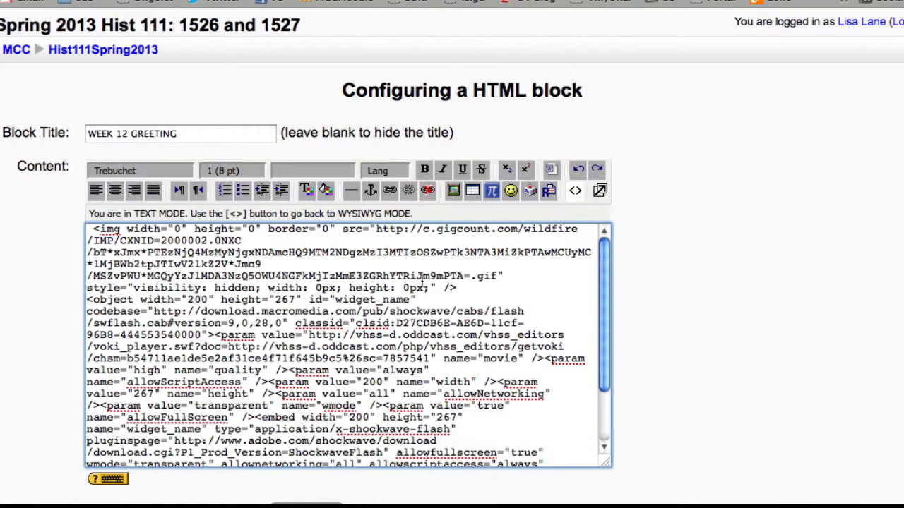
{"action": "key", "text": "ctrl+a"}
{"action": "key", "text": "ctrl+v"}
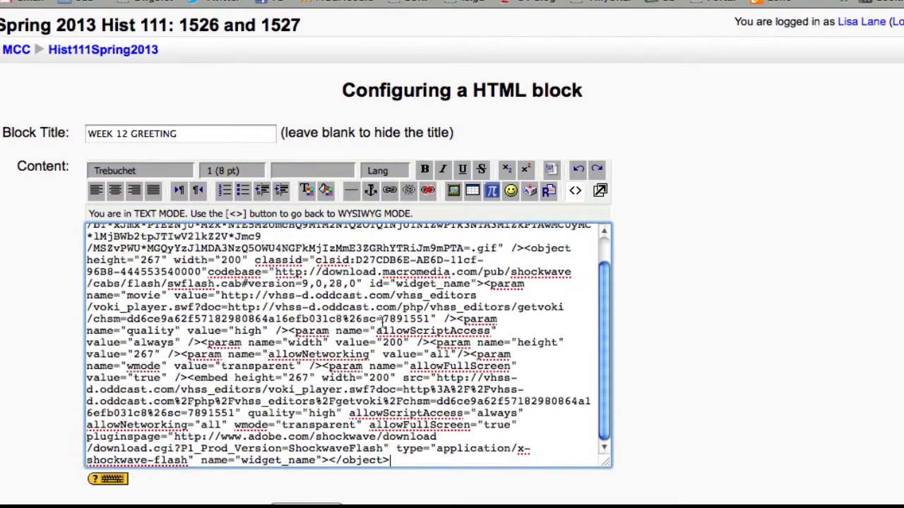
{"action": "scroll", "coordinate": [635, 395], "scroll_direction": "down", "scroll_amount": 5}
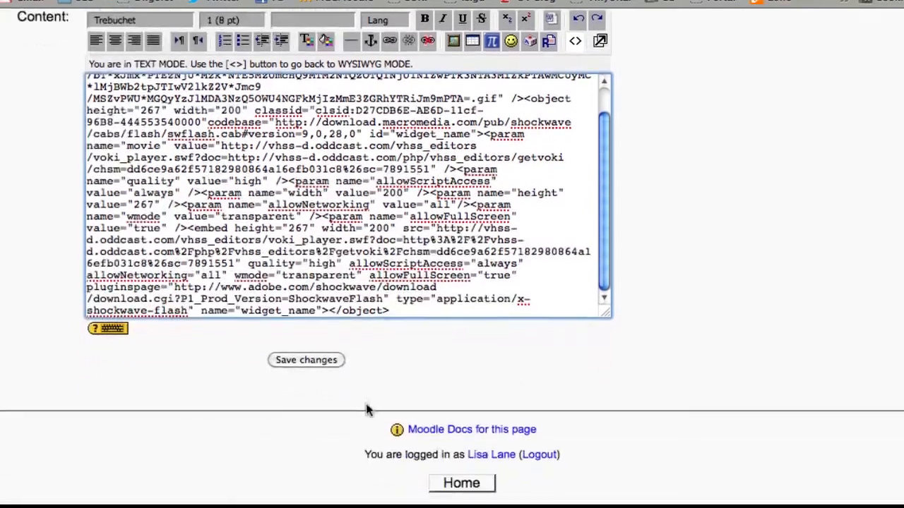
{"action": "left_click", "coordinate": [307, 360]}
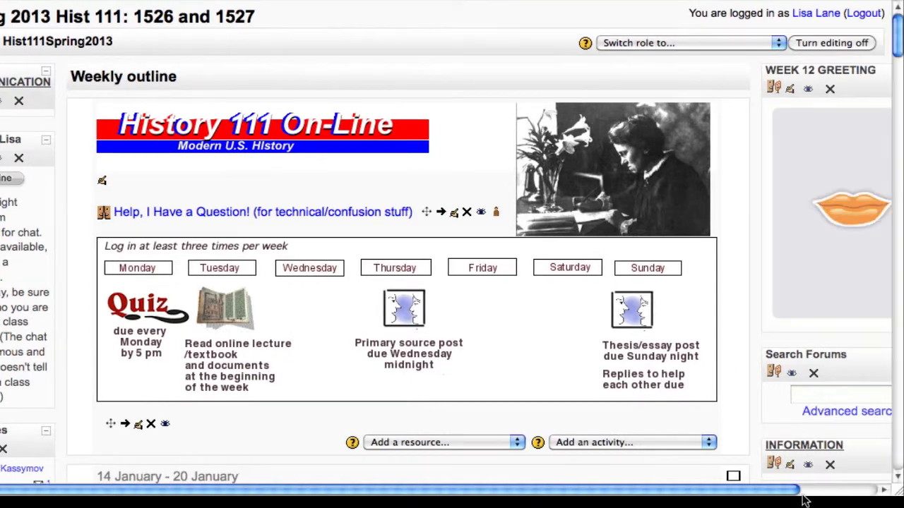
Turn off course editing and play the new Week 12 greeting avatar to check it
{"action": "left_click_drag", "start_coordinate": [835, 499], "coordinate": [871, 495]}
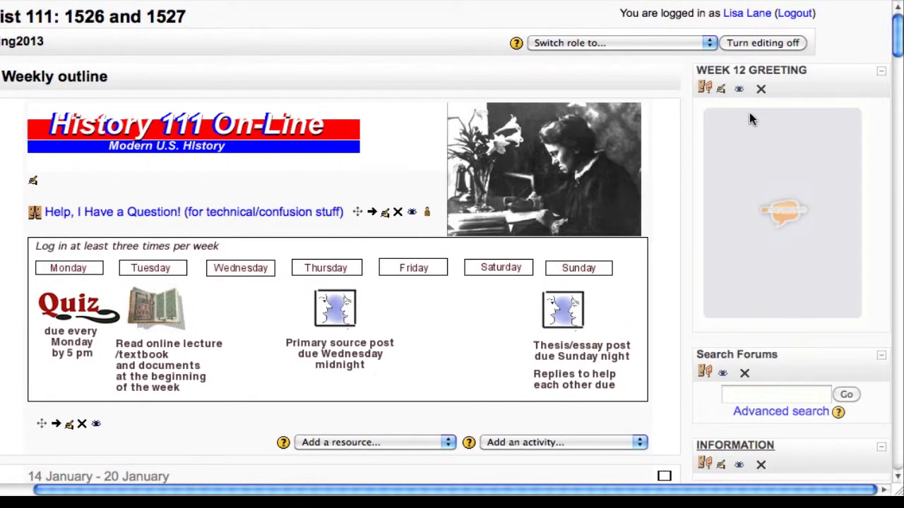
{"action": "left_click", "coordinate": [776, 42]}
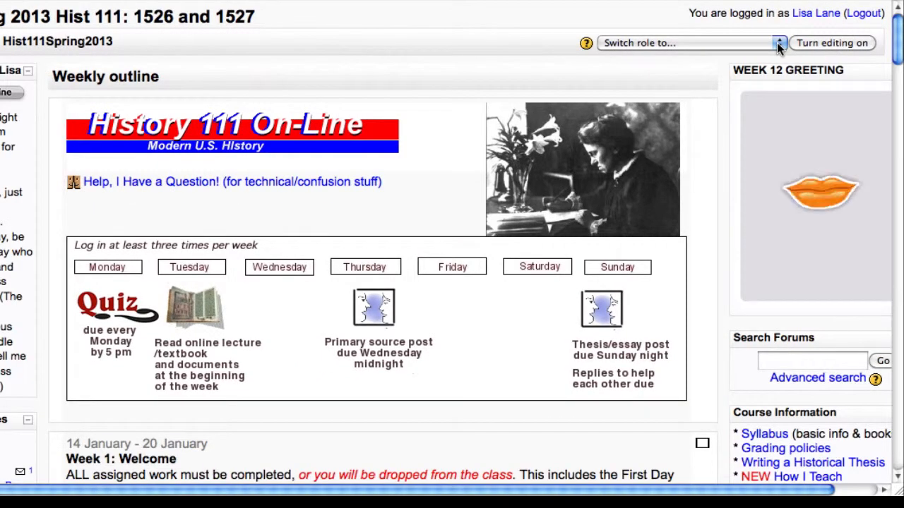
{"action": "left_click_drag", "start_coordinate": [840, 493], "coordinate": [869, 493]}
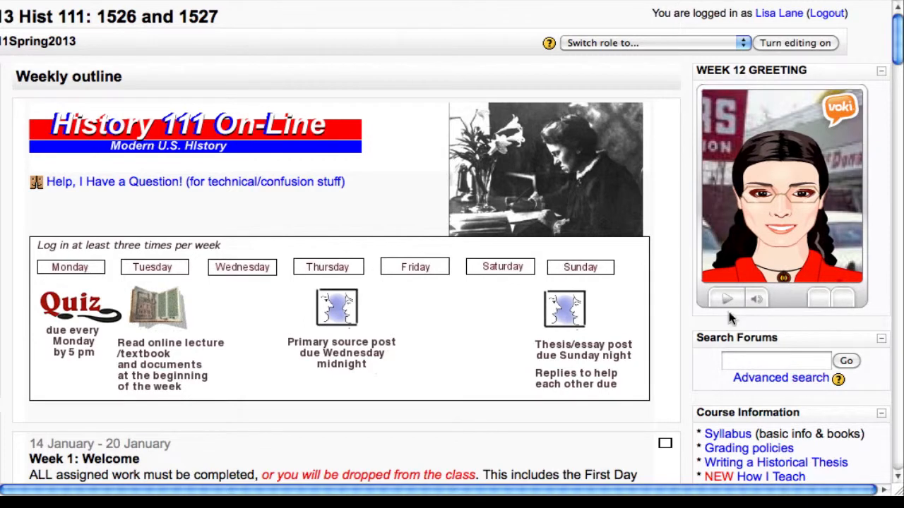
{"action": "left_click", "coordinate": [728, 301]}
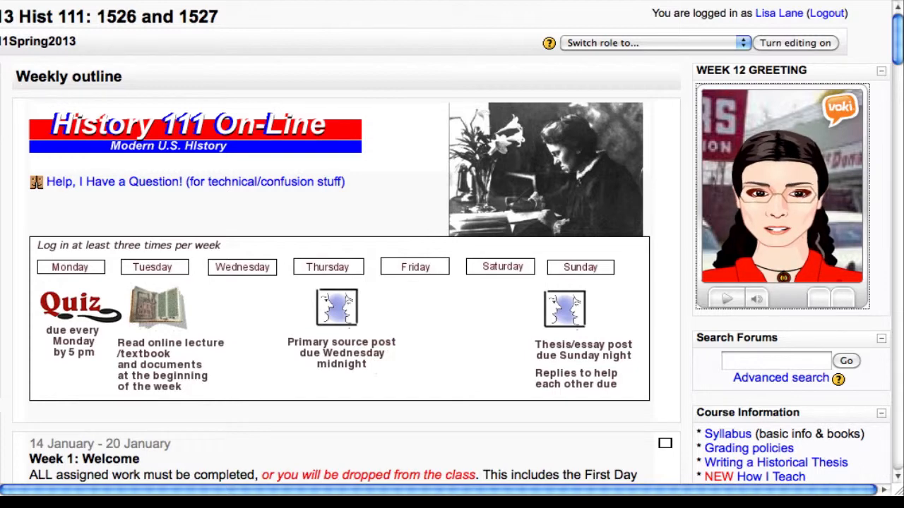
{"action": "left_click", "coordinate": [529, 0]}
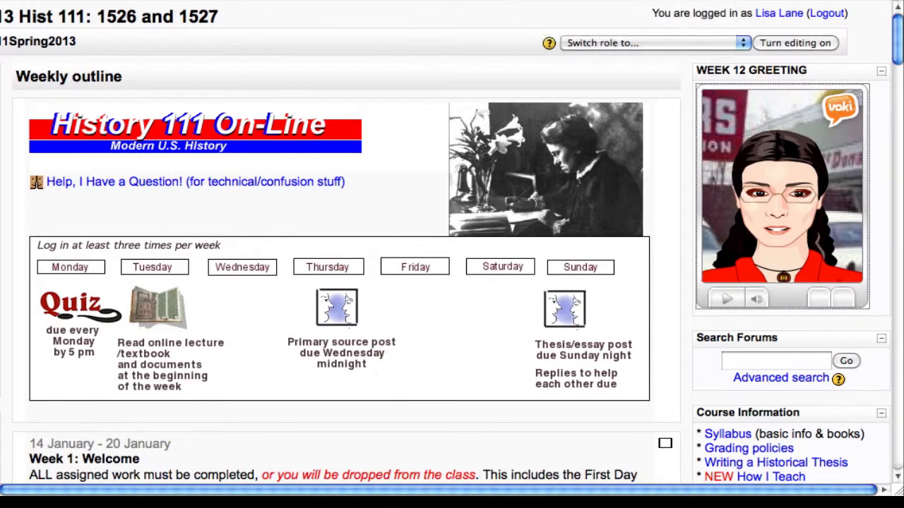